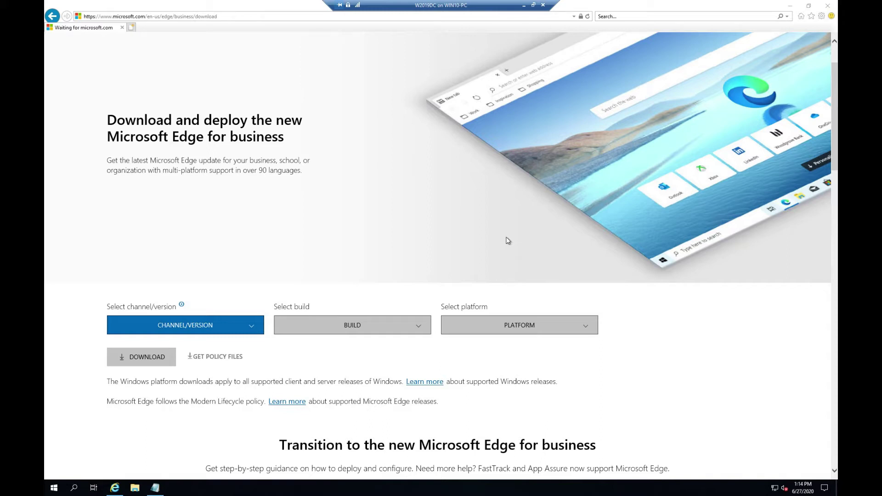
Pick channel Stable 83, build 83.0.478.56 and platform Windows 64-bit for the Edge download.
click(185, 325)
click(167, 344)
click(372, 331)
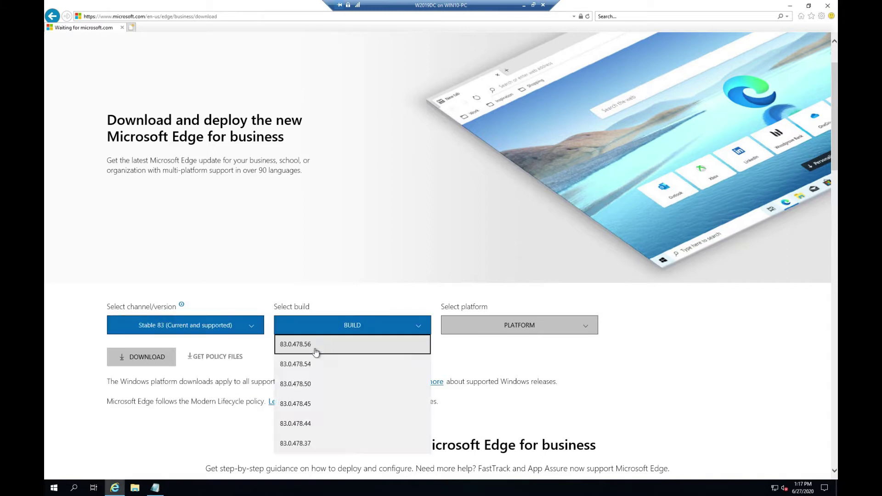
click(315, 353)
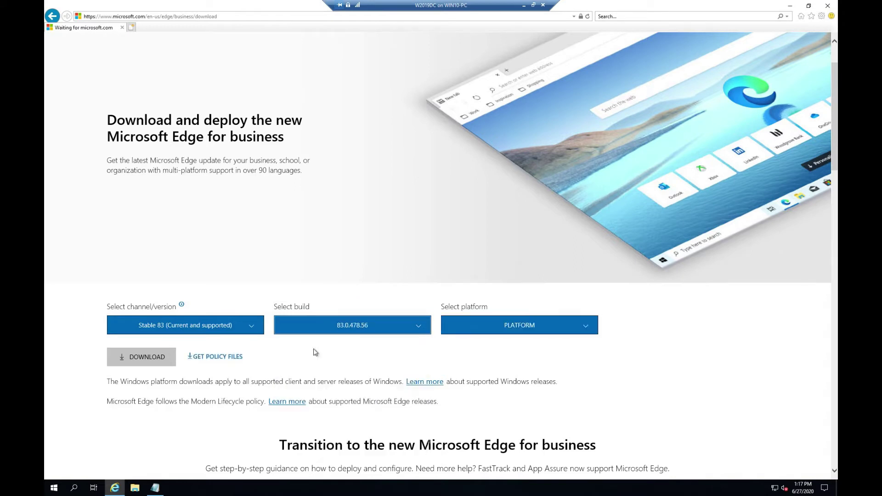
click(522, 330)
click(487, 347)
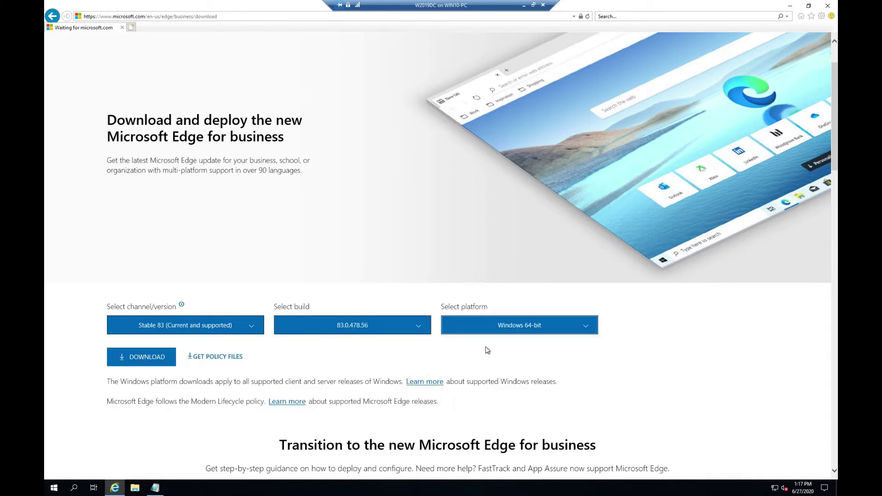
Accept the licence, save the Edge policy templates cab to the Desktop, and minimise Internet Explorer.
click(219, 359)
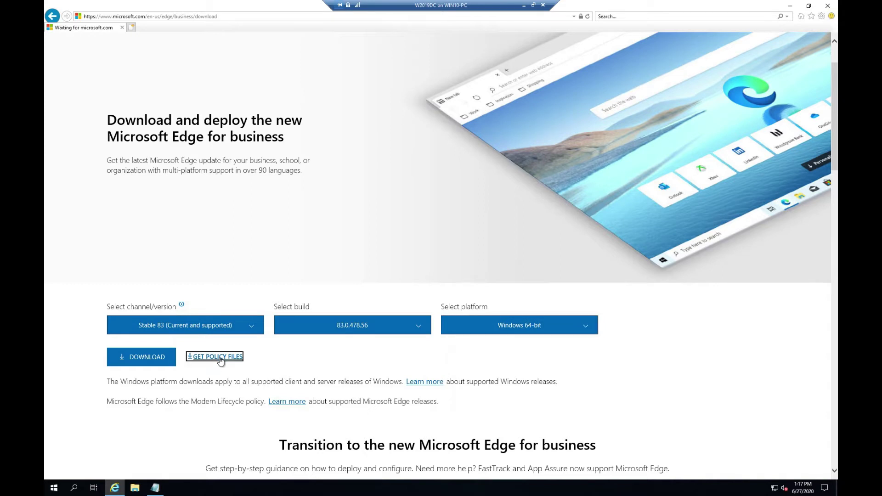
click(592, 397)
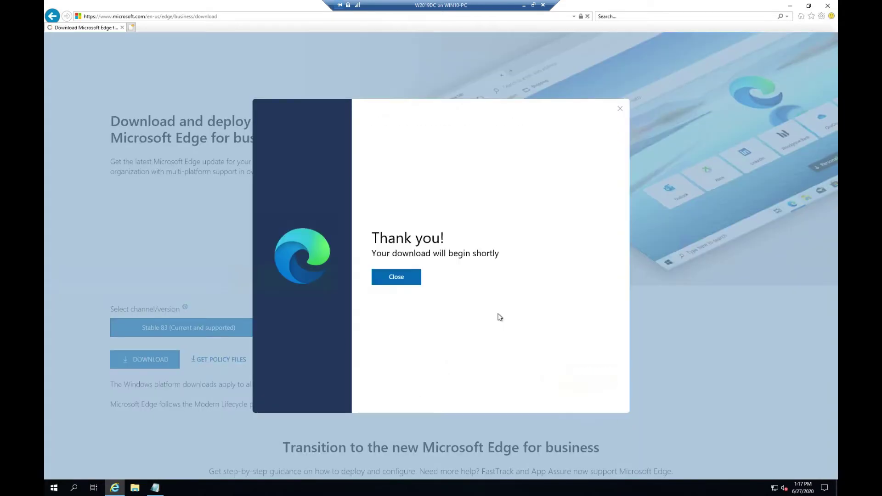
click(401, 266)
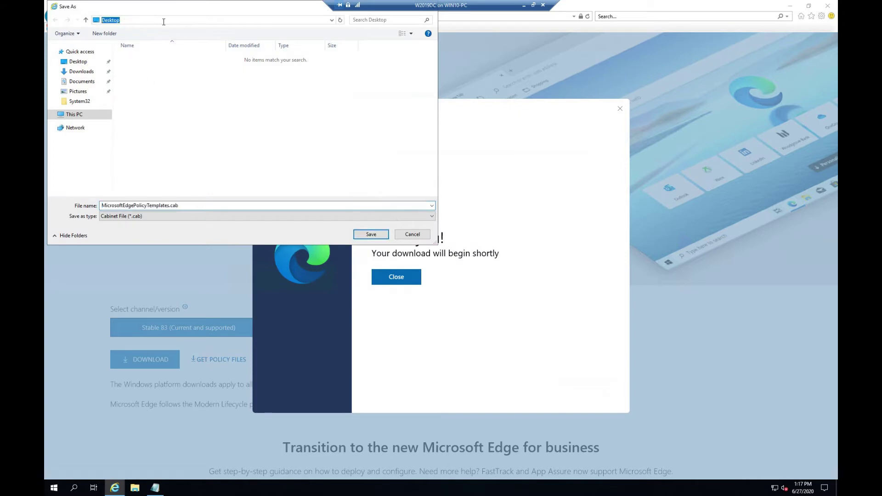
click(369, 236)
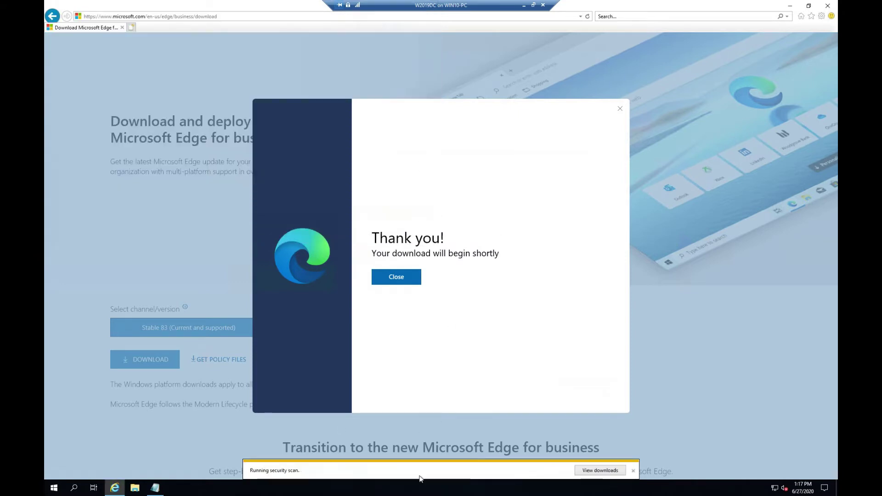
click(398, 278)
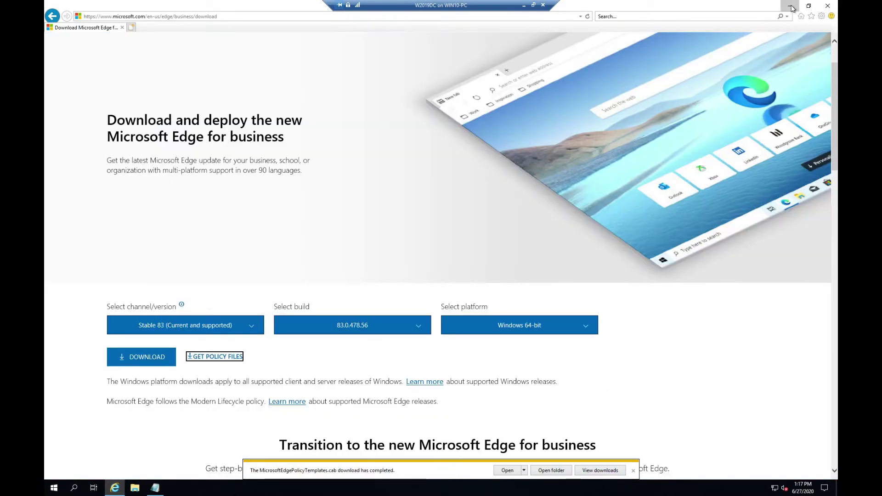
click(790, 5)
Open the cab in Windows Explorer and copy the policy templates zip onto the desktop.
right_click(59, 87)
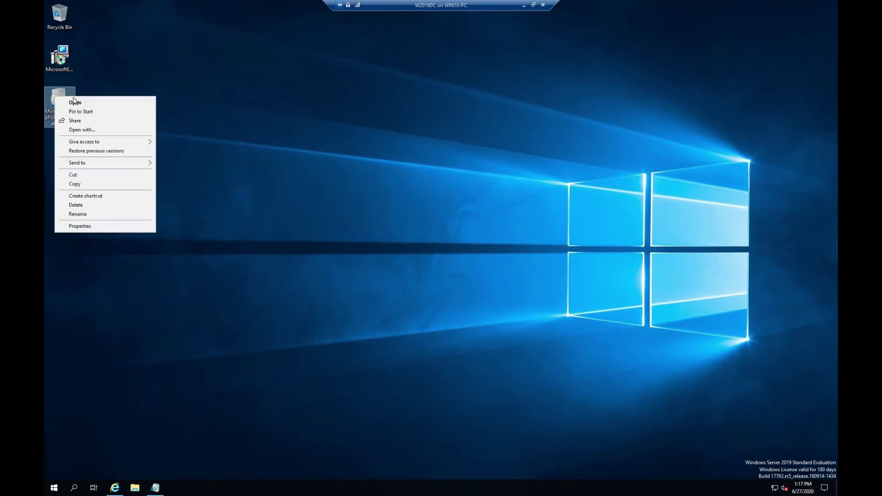
click(93, 131)
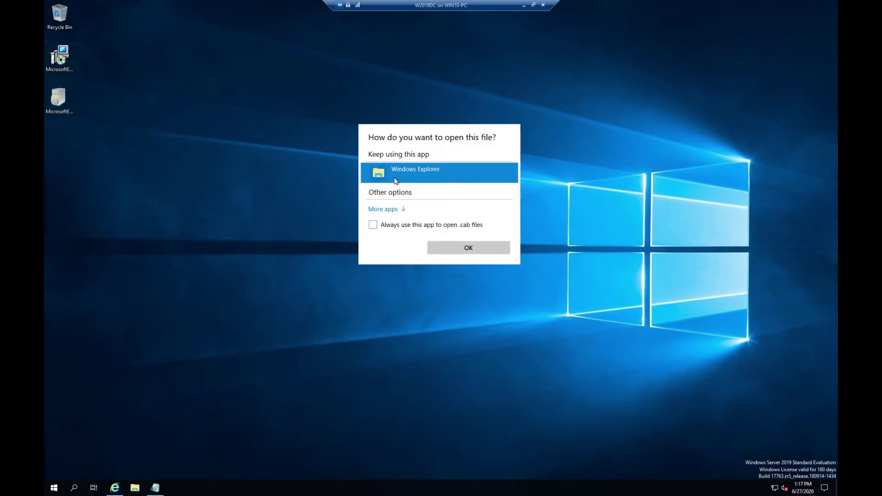
click(456, 247)
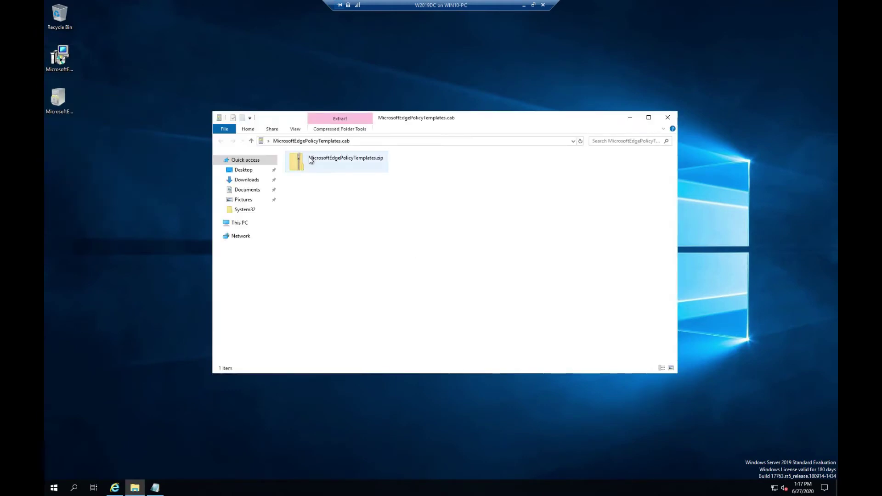
click(299, 167)
click(78, 178)
drag(142, 186, 97, 185)
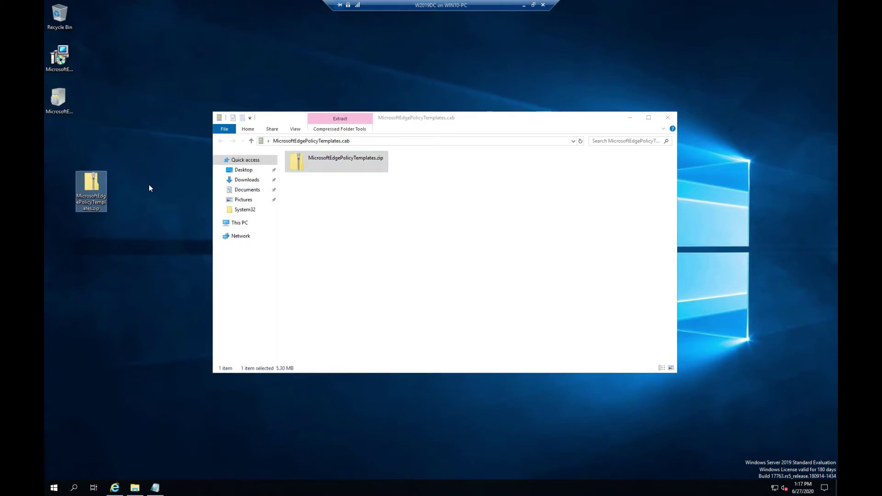
click(667, 119)
Extract all files from the templates zip into a desktop folder.
right_click(97, 185)
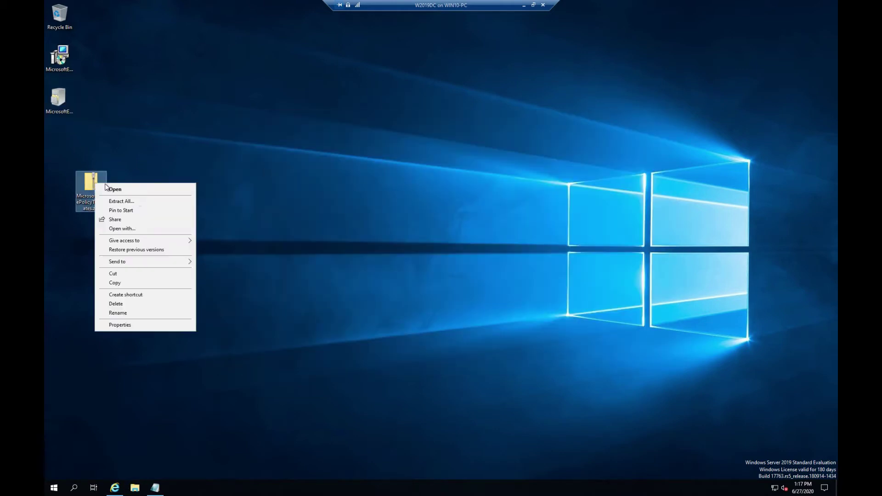
click(146, 208)
click(511, 325)
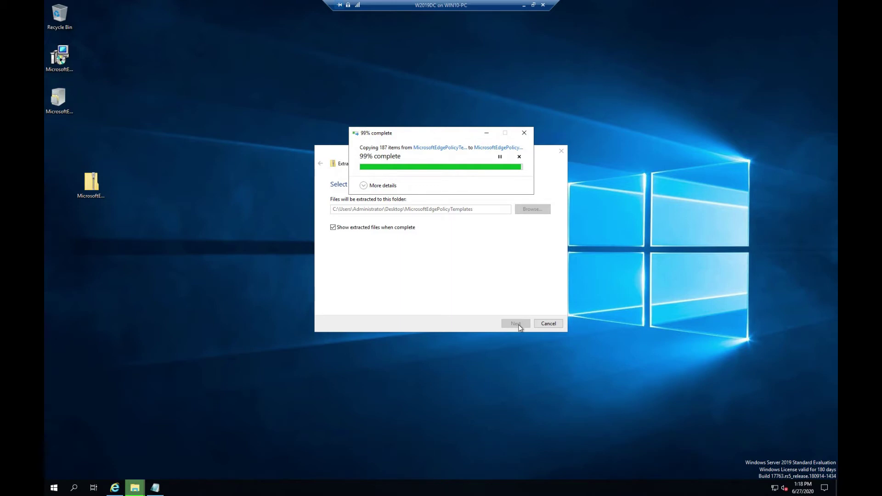
Browse windows > adm > en-US to msedge.adm and check the folder's full path.
click(301, 194)
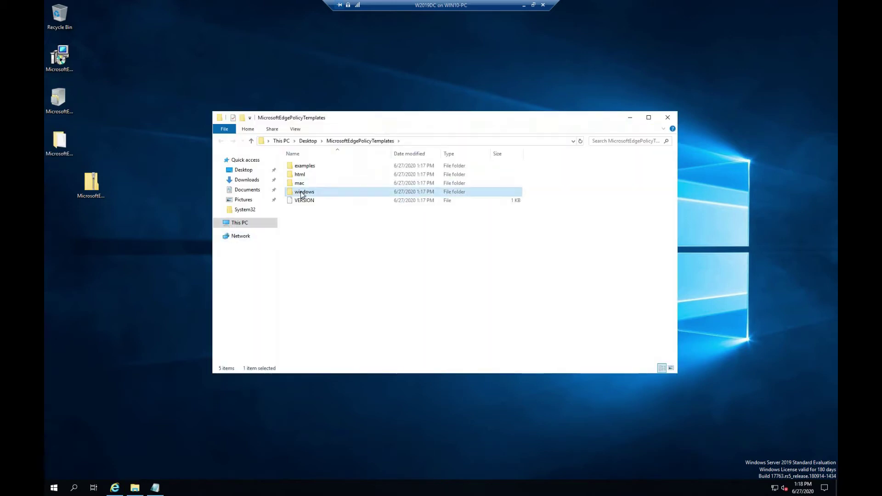
double_click(302, 193)
double_click(303, 166)
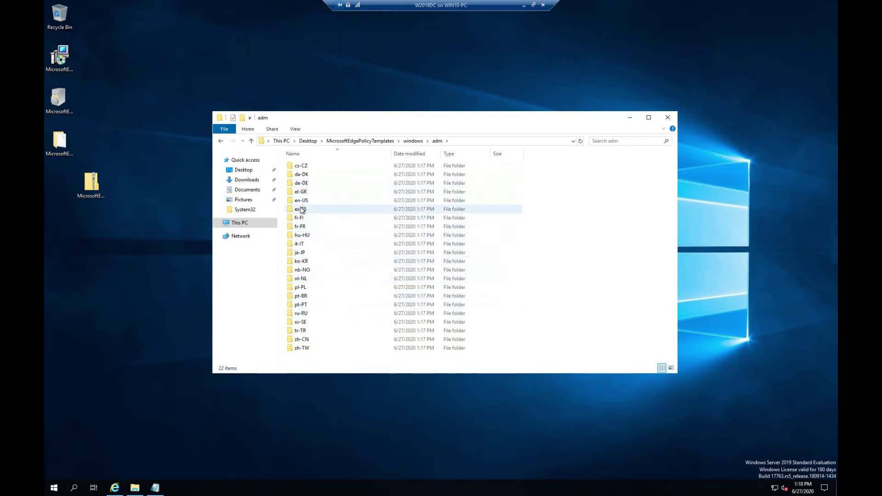
click(305, 202)
double_click(304, 202)
click(324, 170)
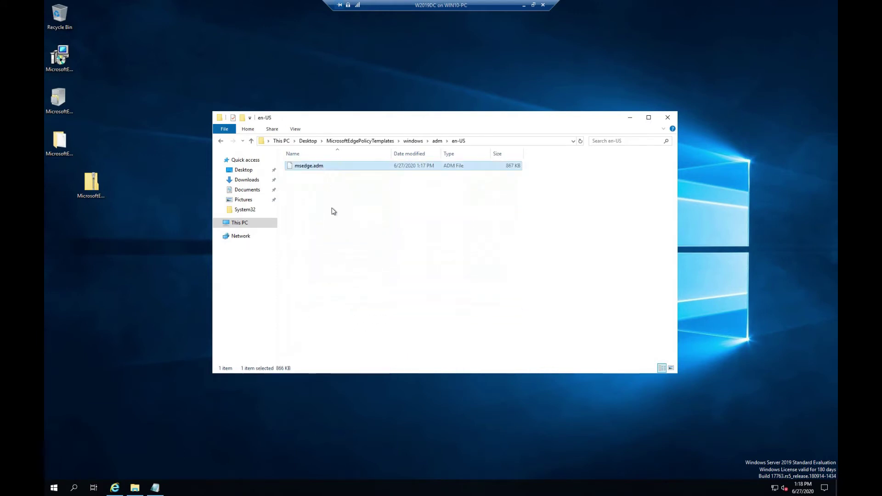
click(478, 141)
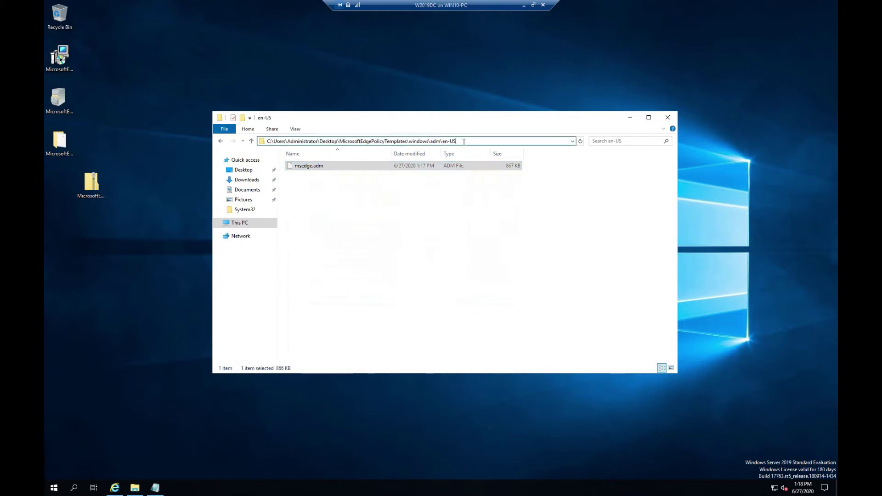
key(Escape)
Close the template folder and start Group Policy Management from Windows Administrative Tools.
click(668, 118)
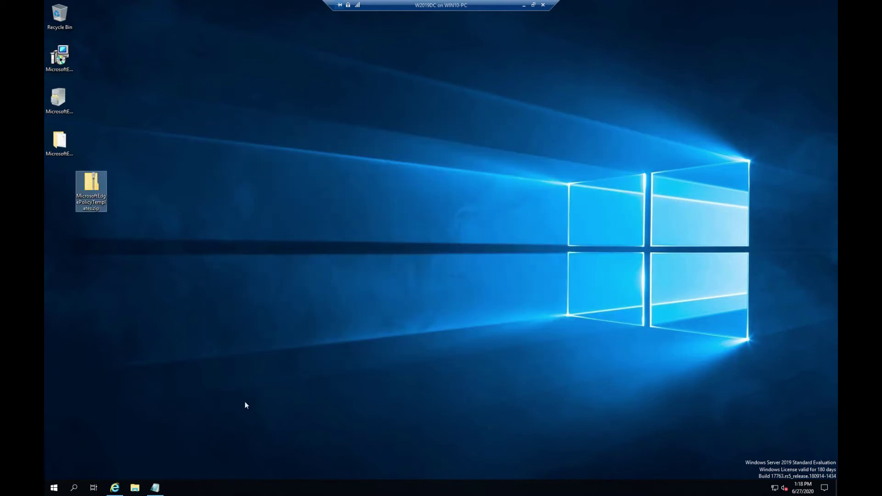
click(51, 488)
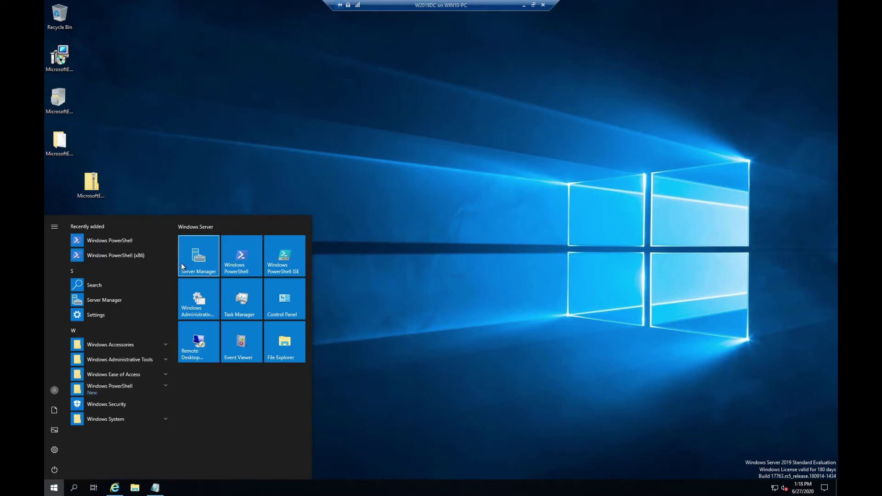
click(122, 359)
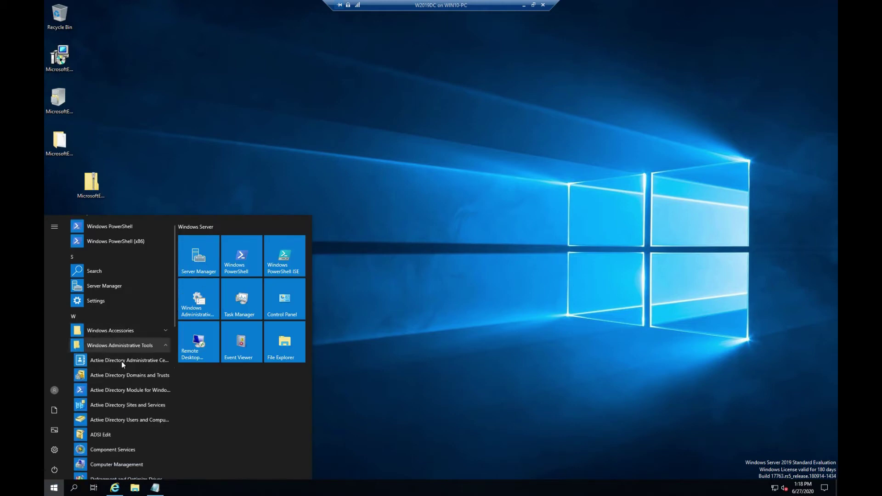
scroll(124, 370, down, 2)
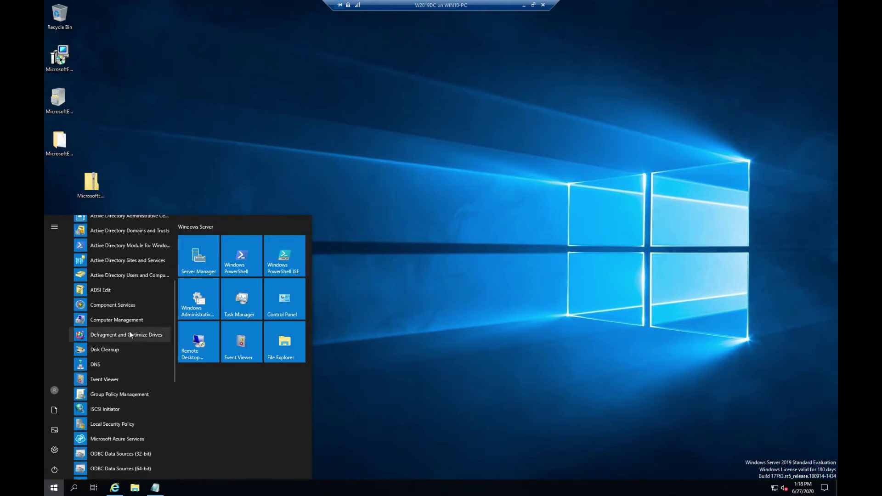
click(127, 394)
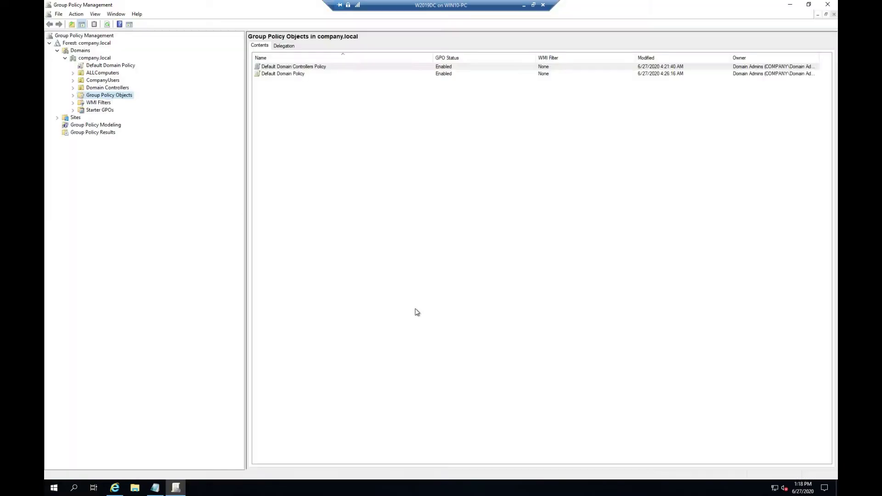
Create a new GPO named EdgeHomePage and open it in the editor.
right_click(288, 119)
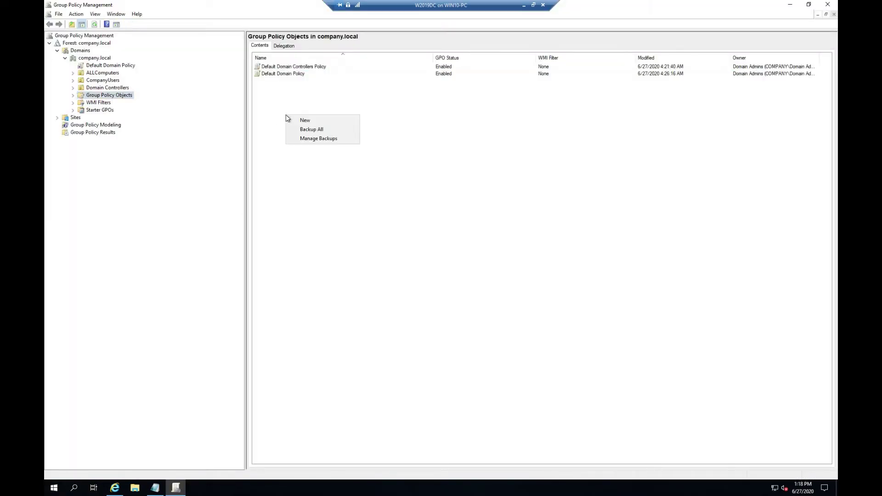
click(329, 123)
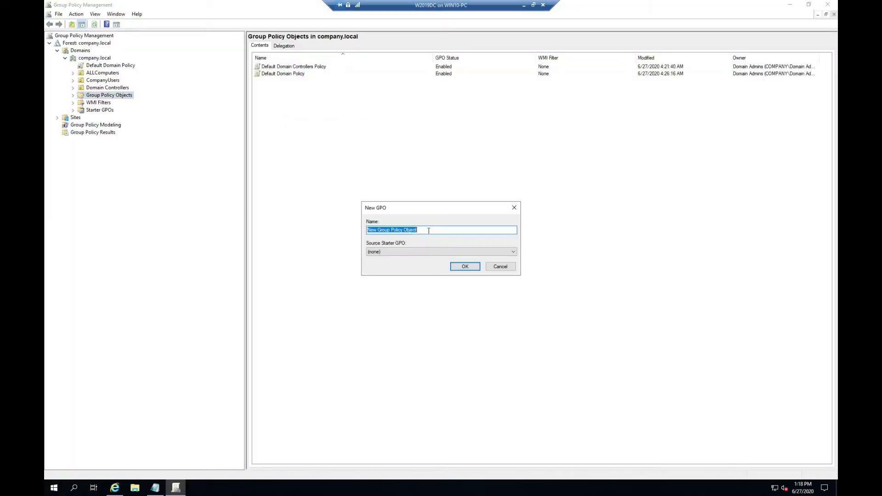
text(E)
text(dgeHomePage)
click(461, 267)
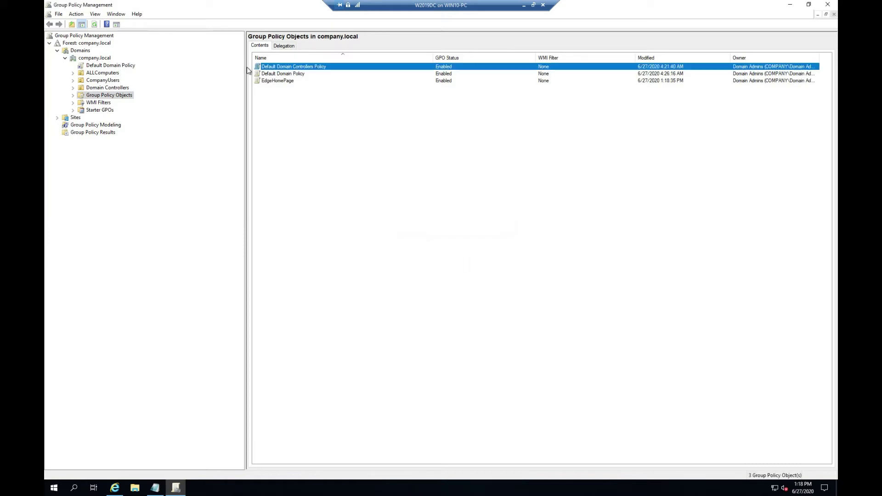
right_click(263, 80)
click(283, 84)
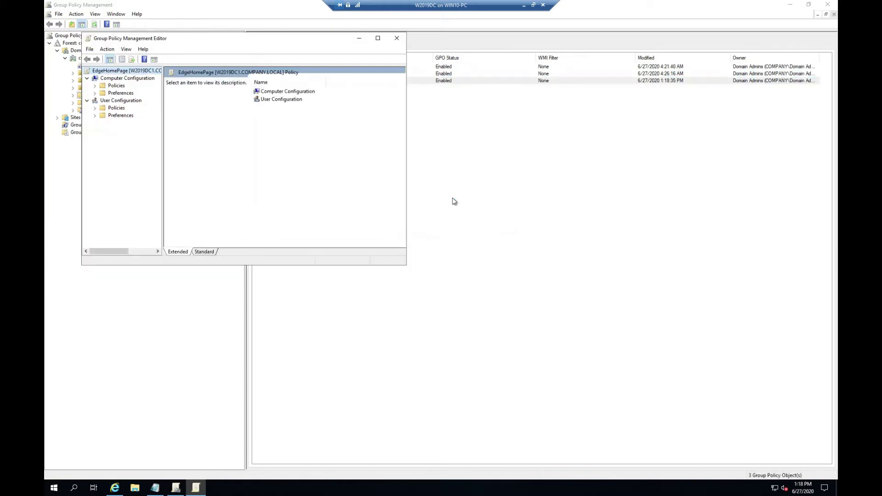
Expand both configurations' Administrative Templates, maximise the editor, and open Add/Remove Templates.
click(112, 102)
click(95, 107)
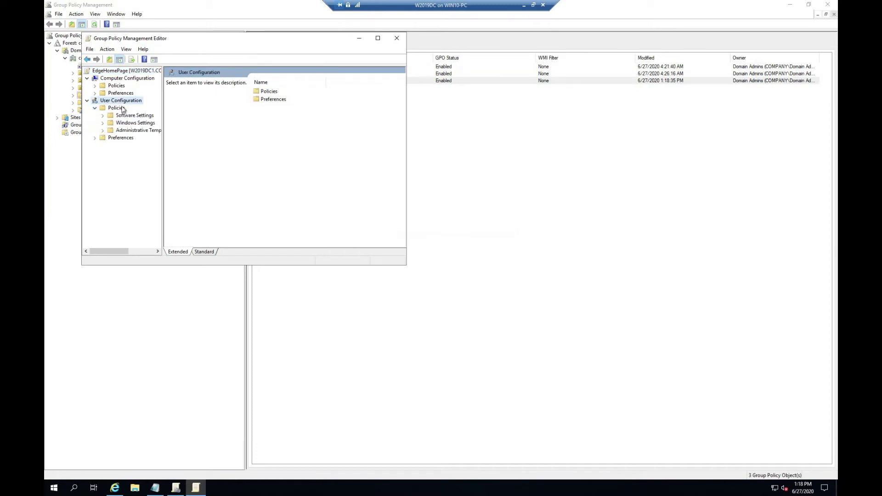
click(95, 87)
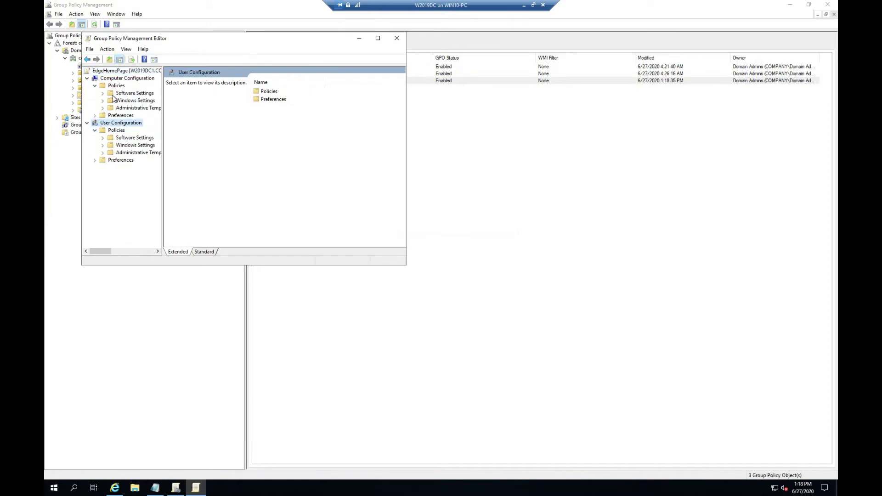
click(102, 108)
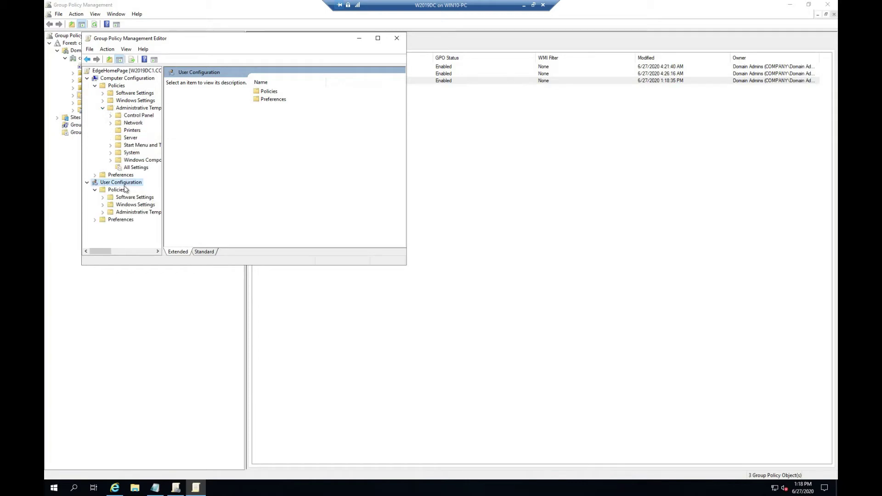
click(102, 213)
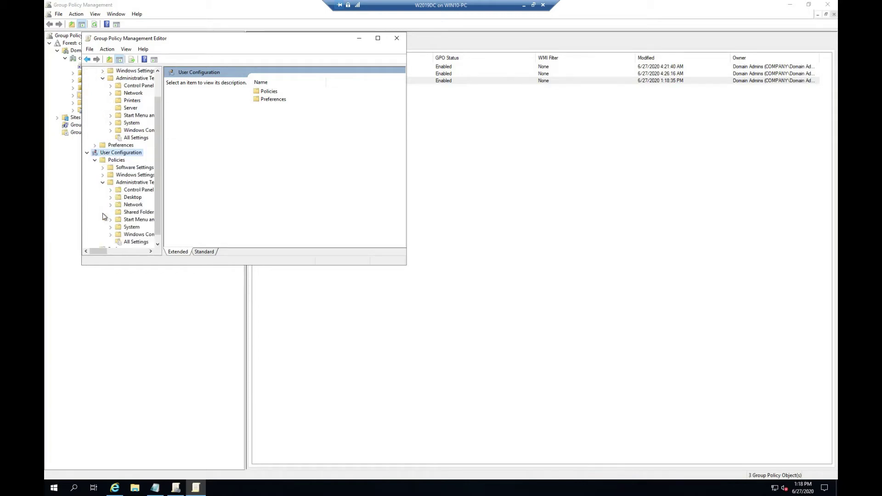
click(377, 39)
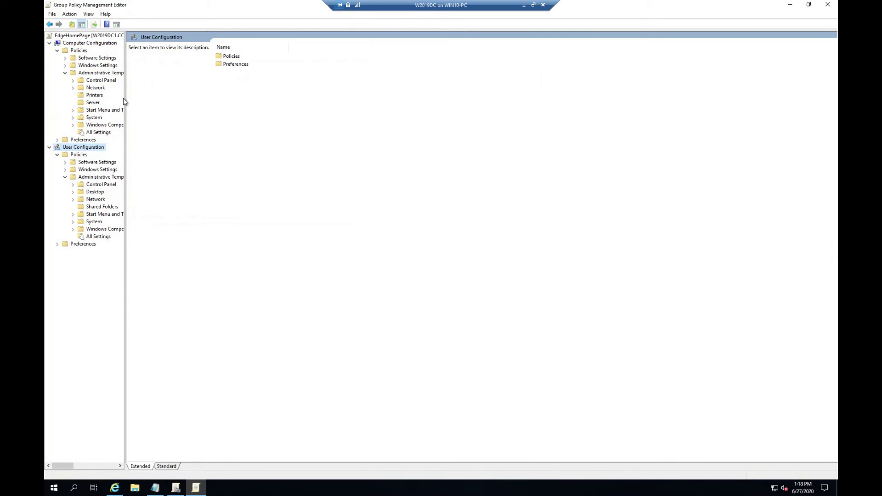
drag(125, 98, 259, 112)
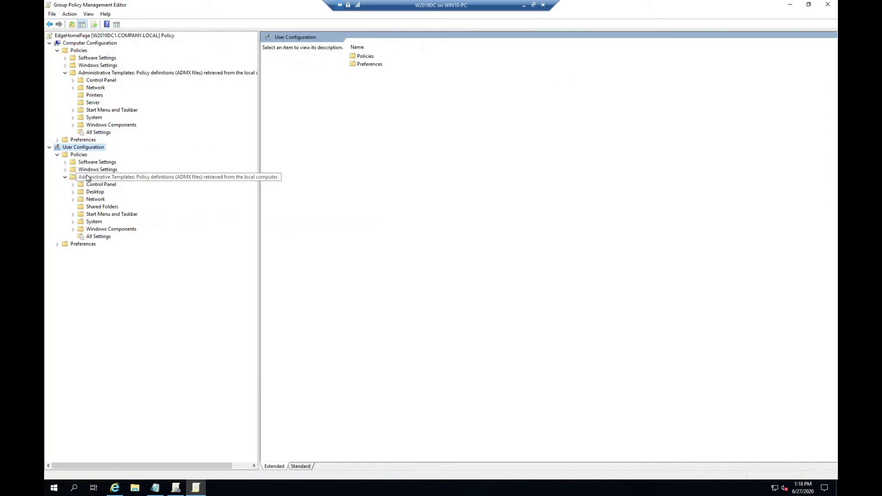
right_click(105, 177)
click(113, 180)
Add msedge.adm from Desktop\MicrosoftEdgePolicyTemplates\windows\adm\en-US, then close the templates dialog.
click(370, 288)
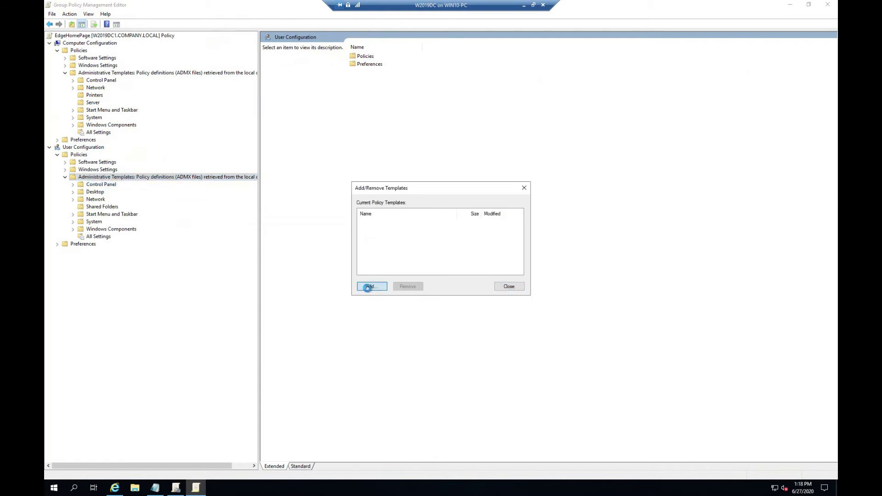
click(337, 197)
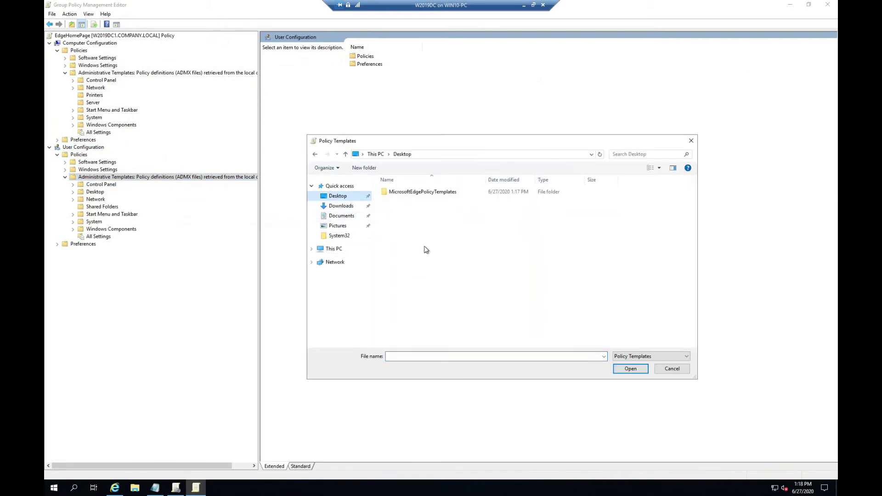
double_click(418, 194)
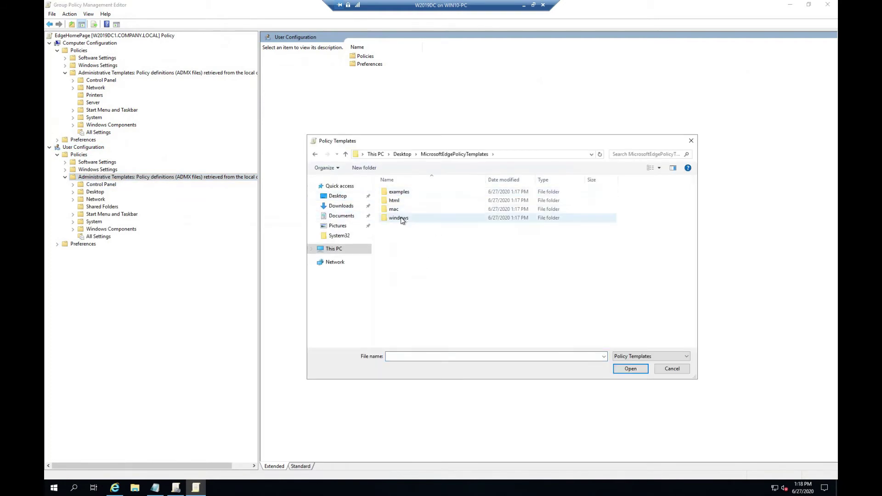
double_click(402, 219)
double_click(398, 195)
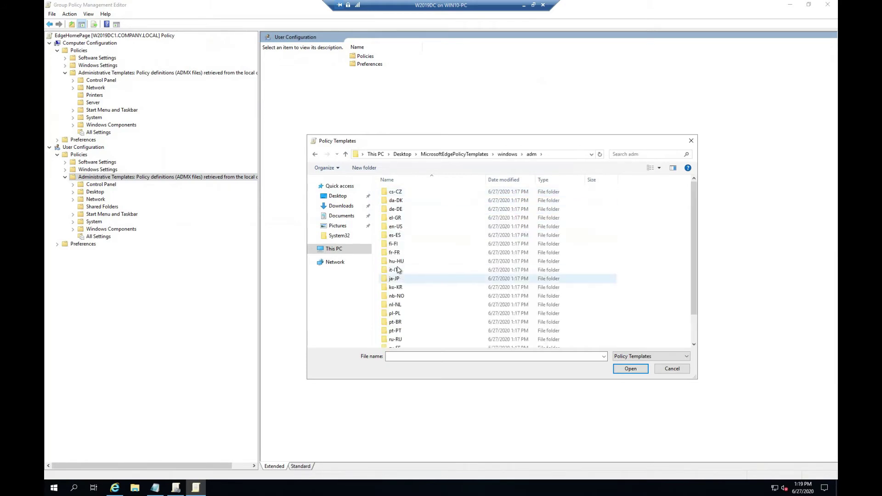
double_click(396, 228)
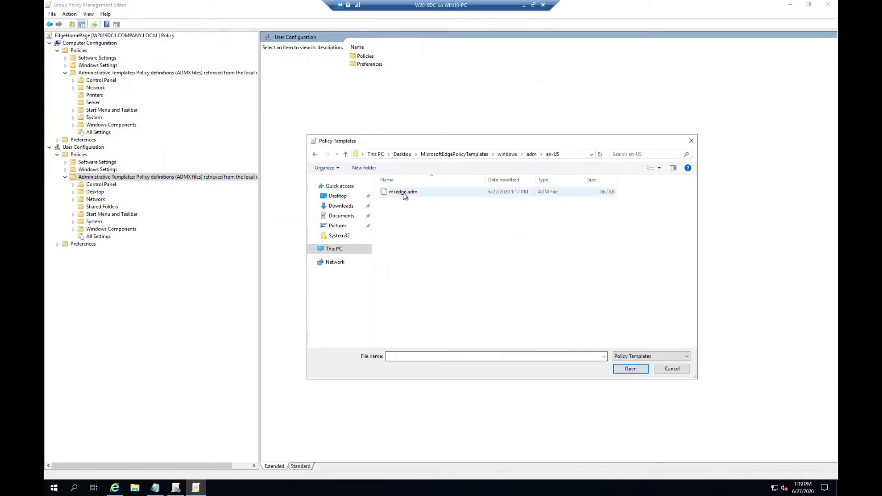
click(404, 195)
click(641, 372)
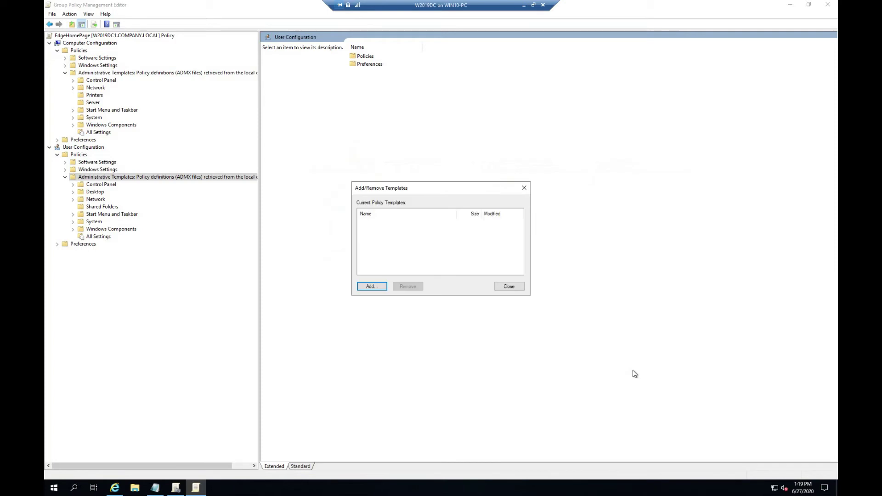
click(398, 225)
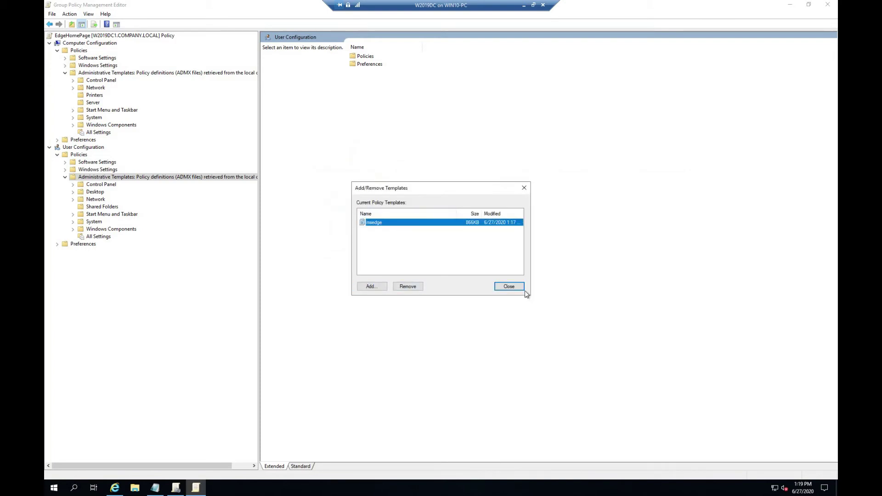
click(512, 287)
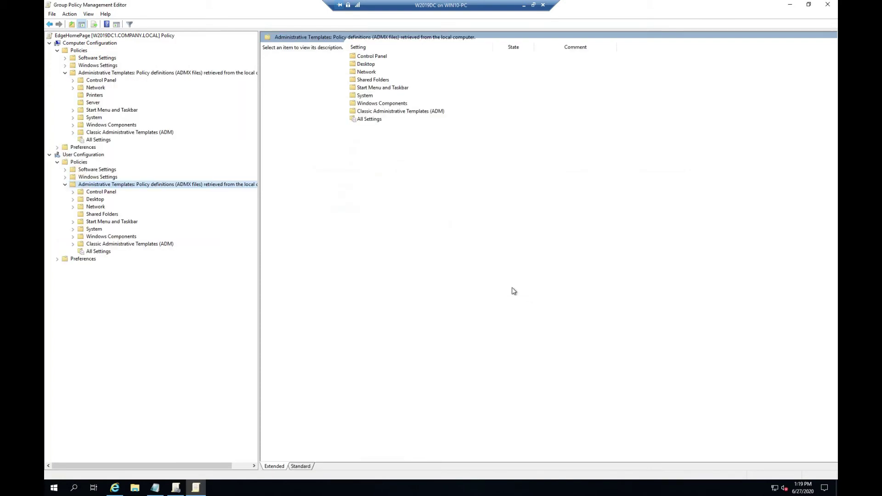
Go to the users' Microsoft Edge > Startup, home page and new tab page and open 'Configure the home page URL'.
click(73, 132)
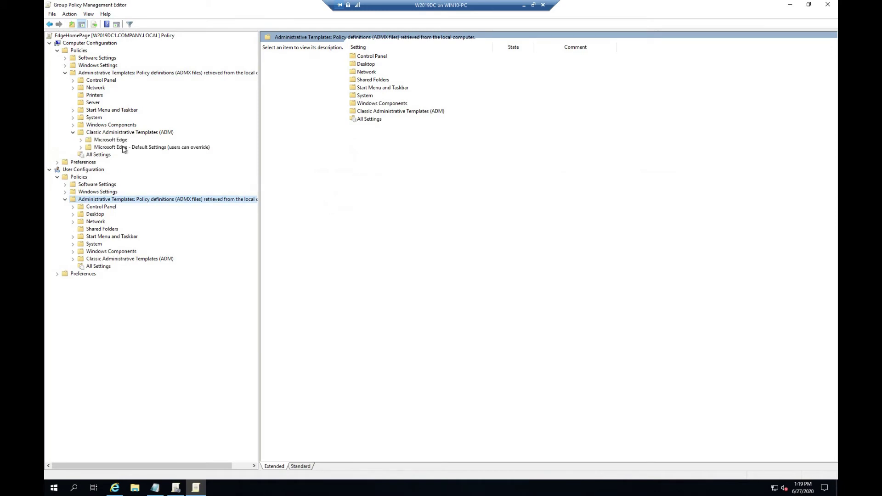
click(73, 258)
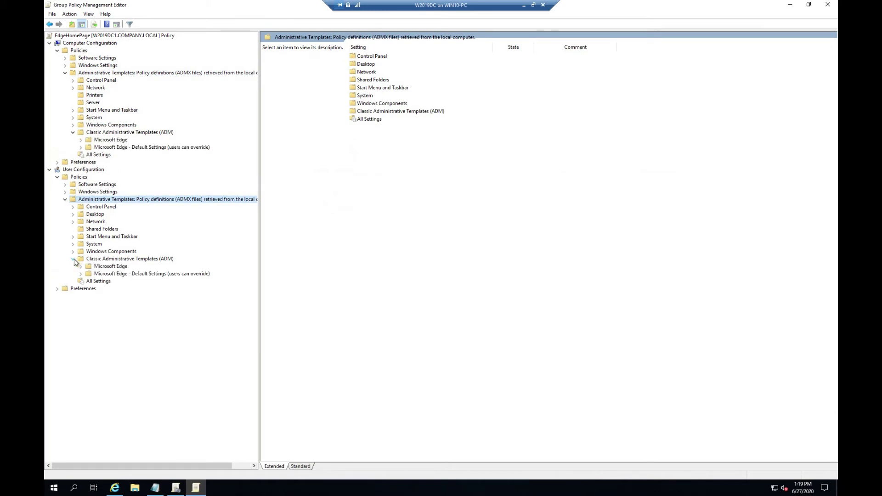
click(121, 260)
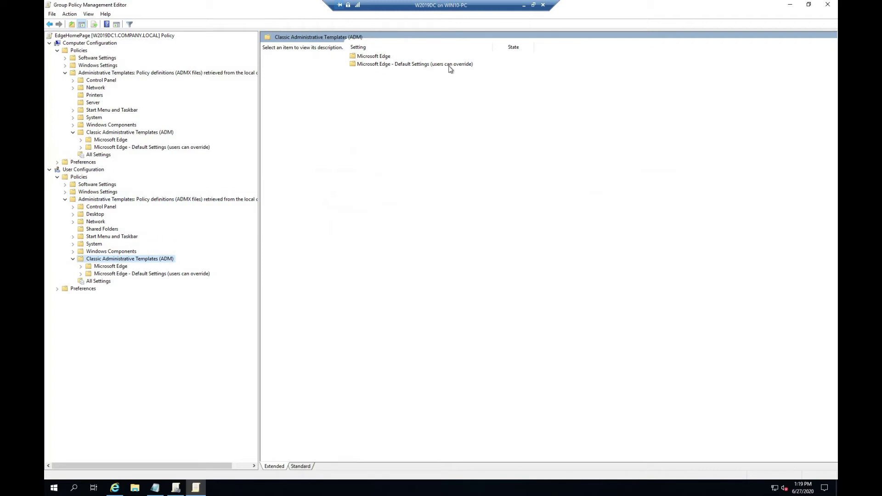
click(400, 68)
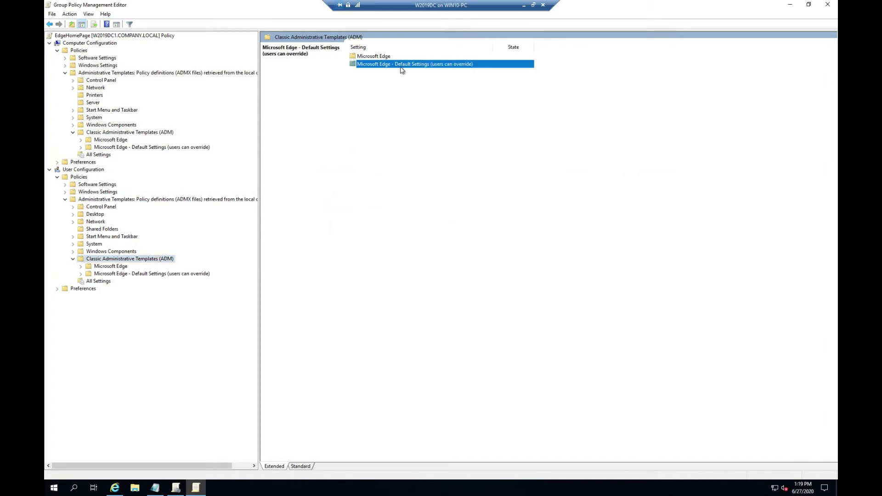
click(369, 58)
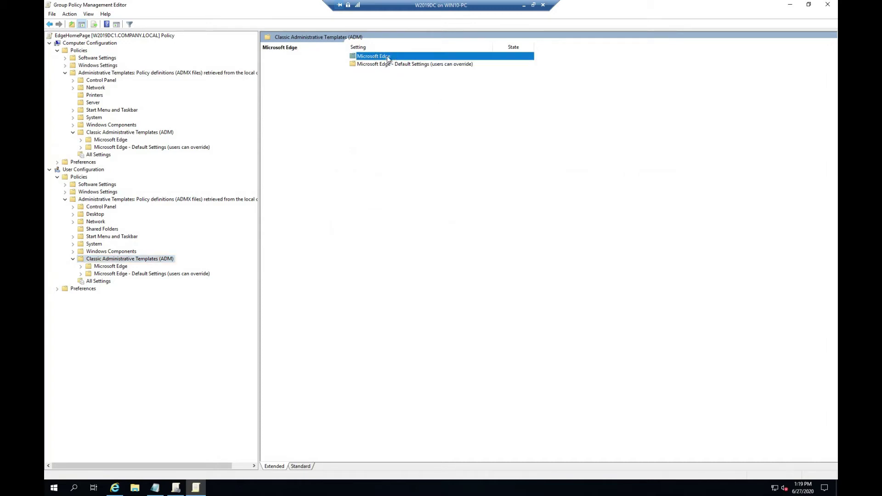
double_click(381, 58)
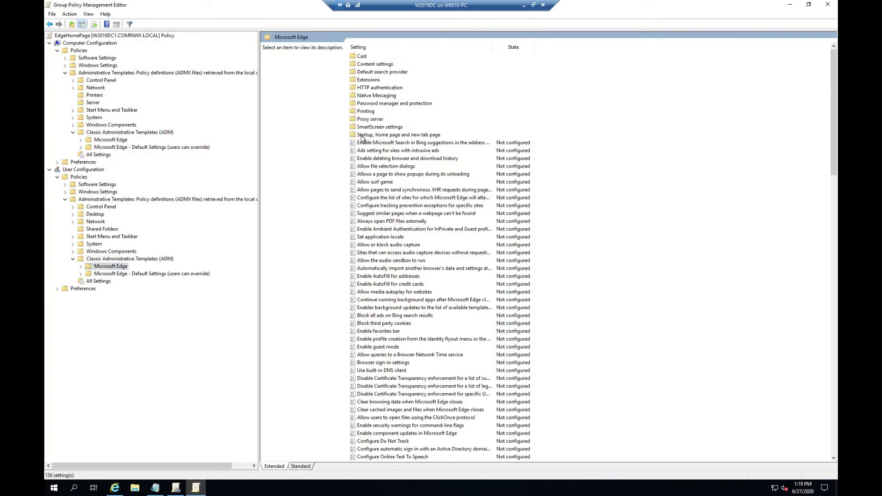
double_click(413, 136)
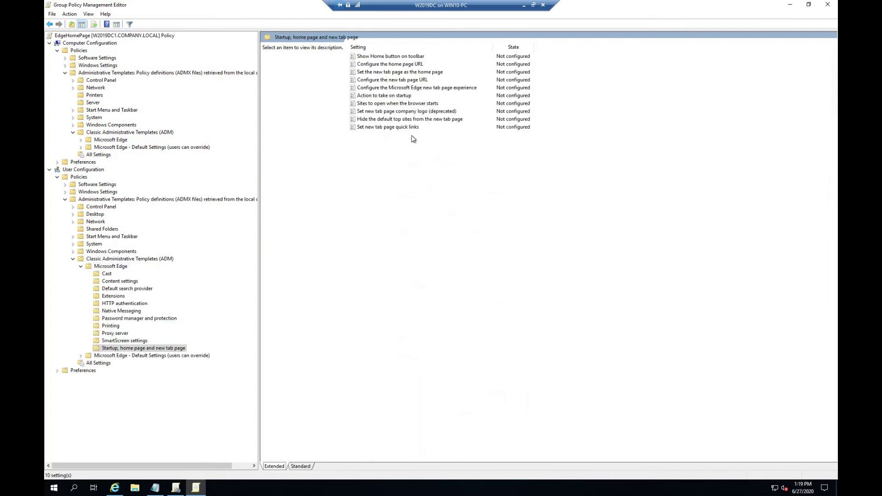
double_click(386, 67)
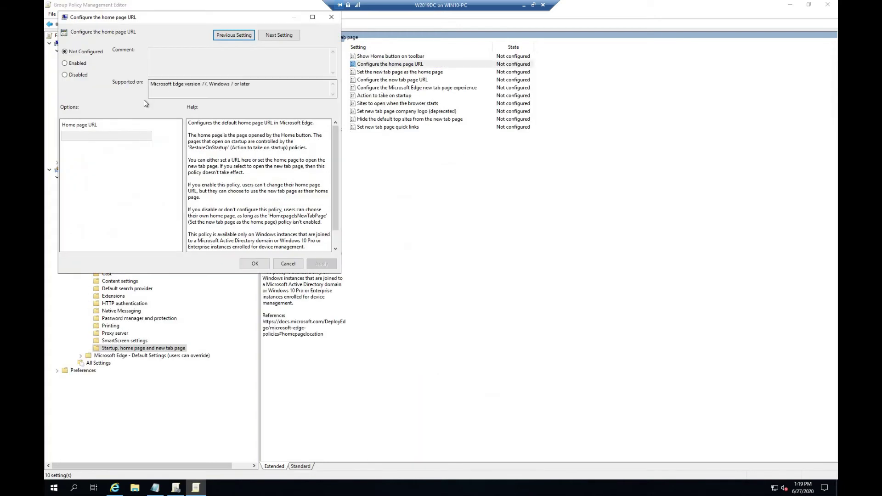
click(71, 65)
click(78, 136)
text(http://www.itsystem.tech)
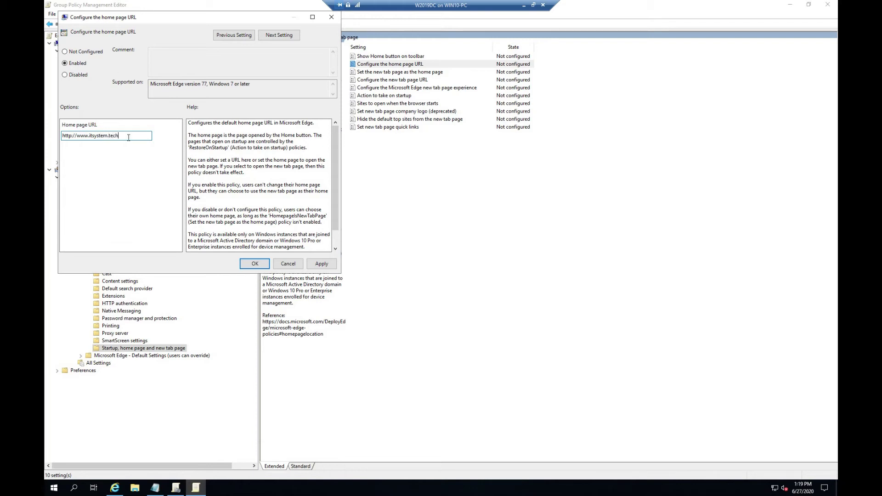
drag(119, 136, 62, 140)
right_click(81, 140)
click(124, 171)
click(320, 265)
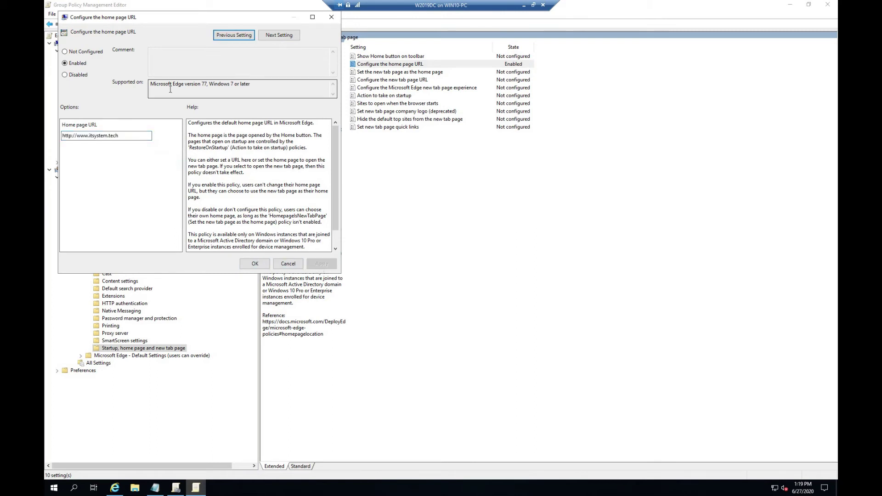
drag(151, 83, 258, 89)
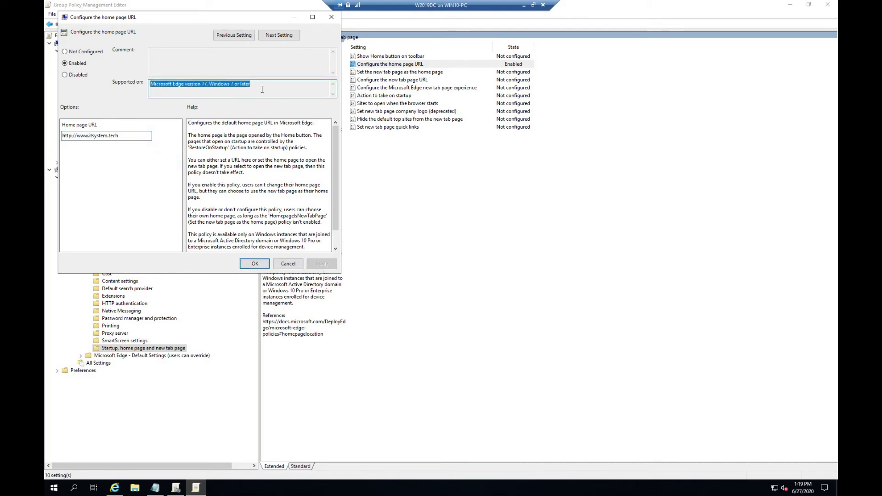
click(256, 264)
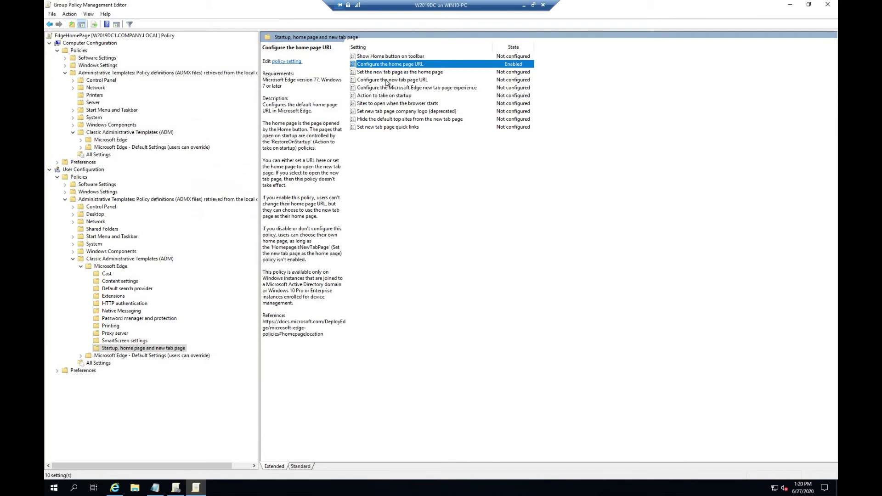
double_click(404, 81)
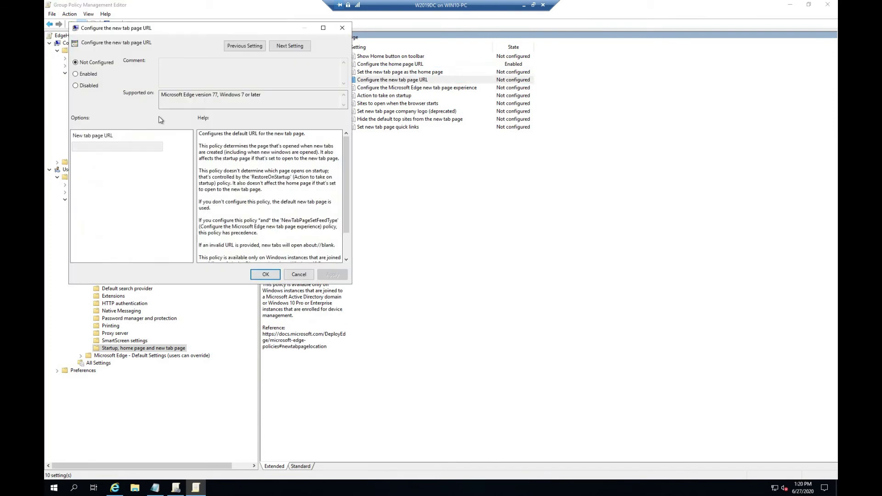
click(90, 74)
click(93, 145)
key(ctrl+v)
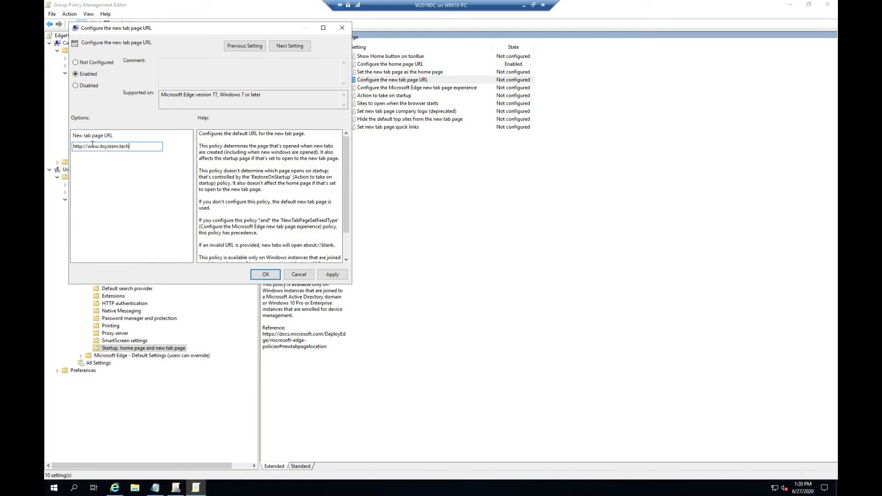
click(333, 275)
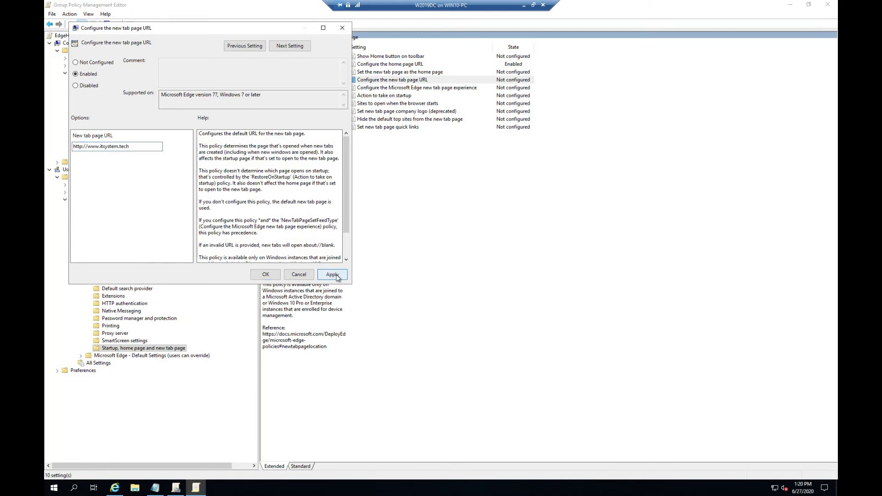
click(267, 274)
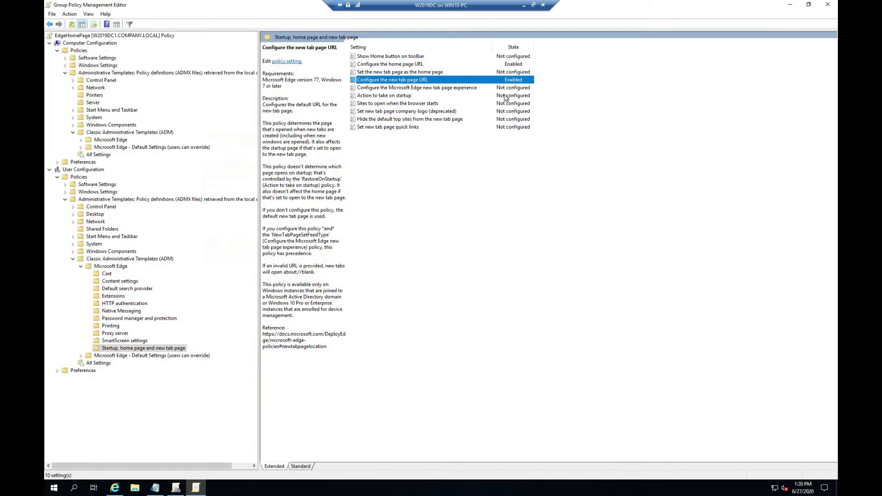
Close the editor, link EdgeHomePage to the CompanyUsers OU, then close the console.
click(827, 4)
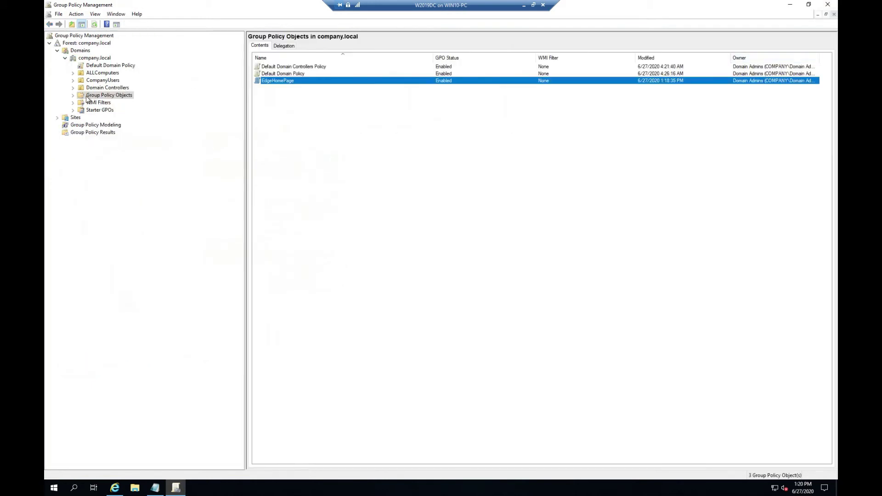
click(100, 81)
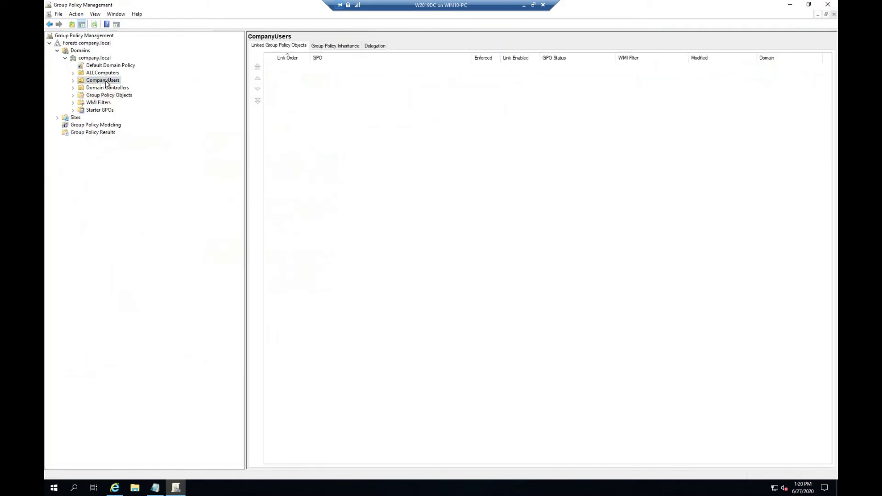
right_click(105, 83)
click(147, 98)
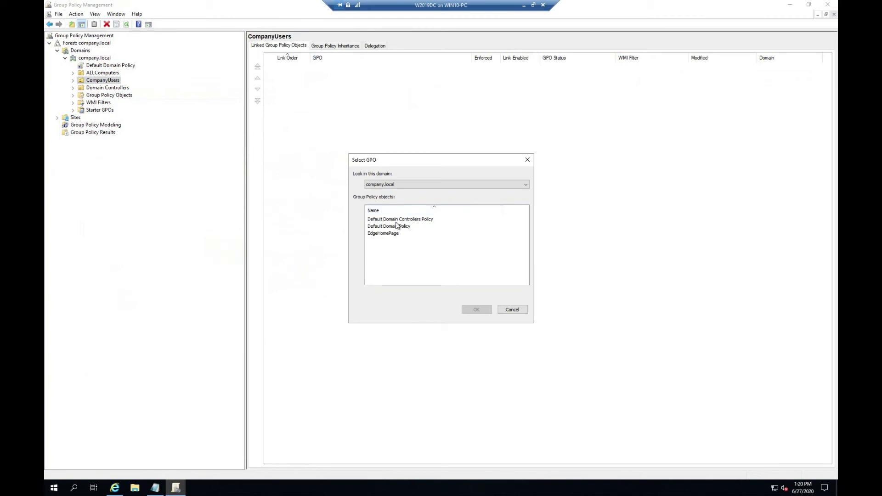
click(392, 234)
click(480, 310)
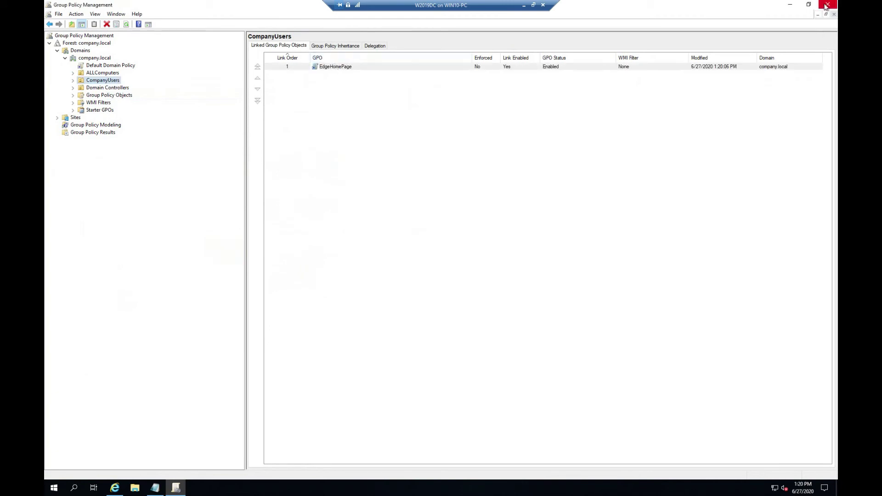
click(826, 8)
Refresh the desktop, then run gpupdate /force in a Command Prompt started from Run.
right_click(298, 249)
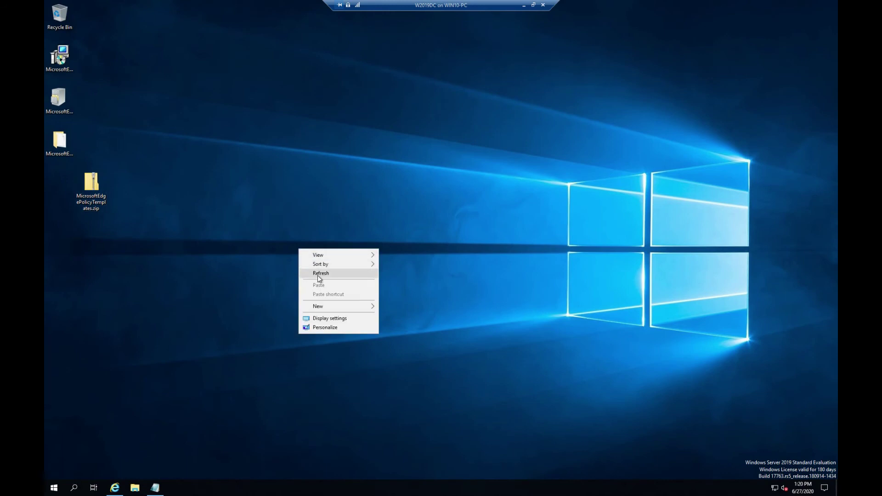
click(319, 270)
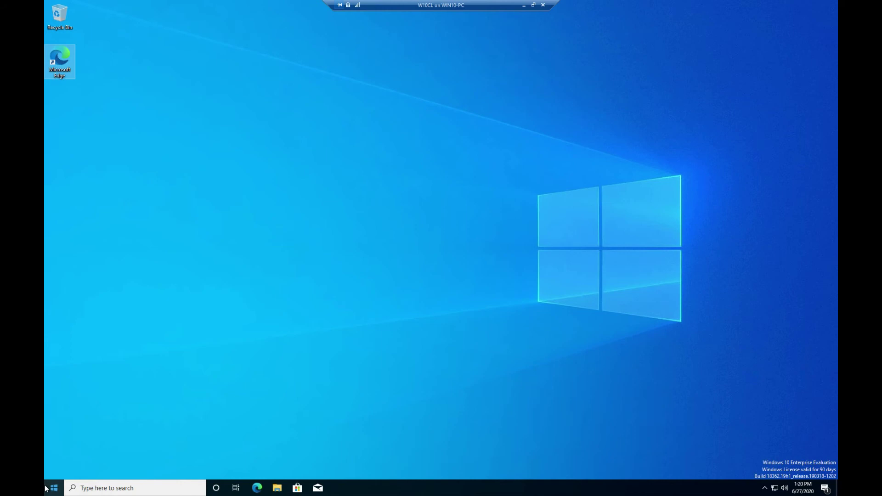
right_click(54, 488)
click(85, 446)
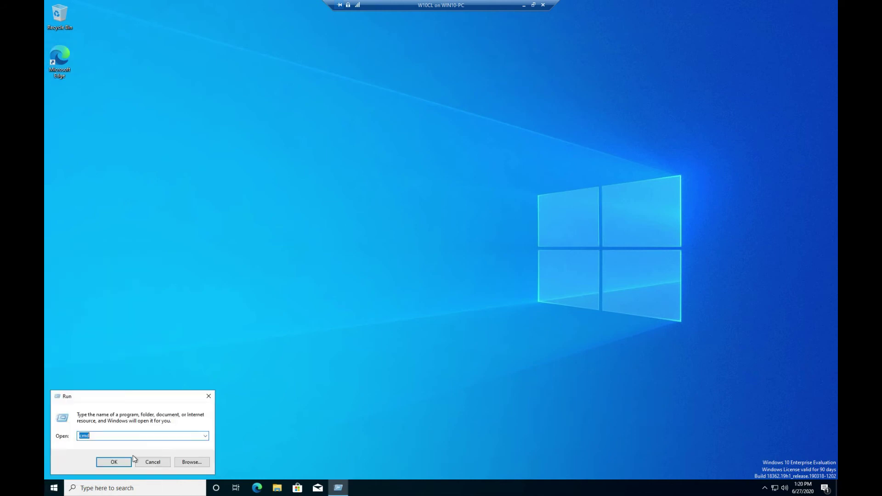
click(131, 460)
text(gpupdate /)
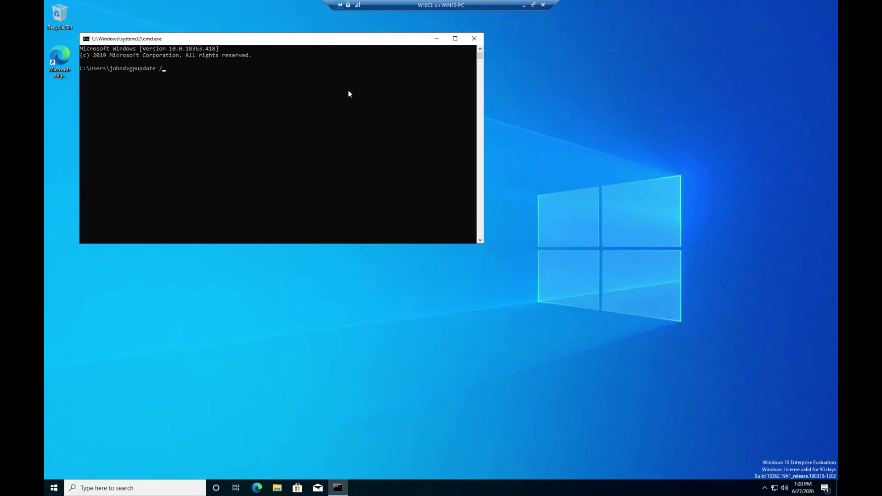
text(force)
key(Return)
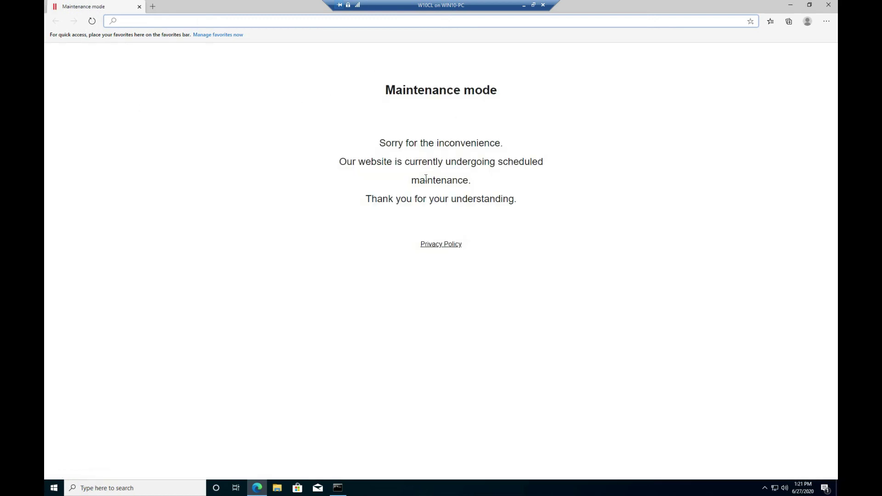
click(153, 6)
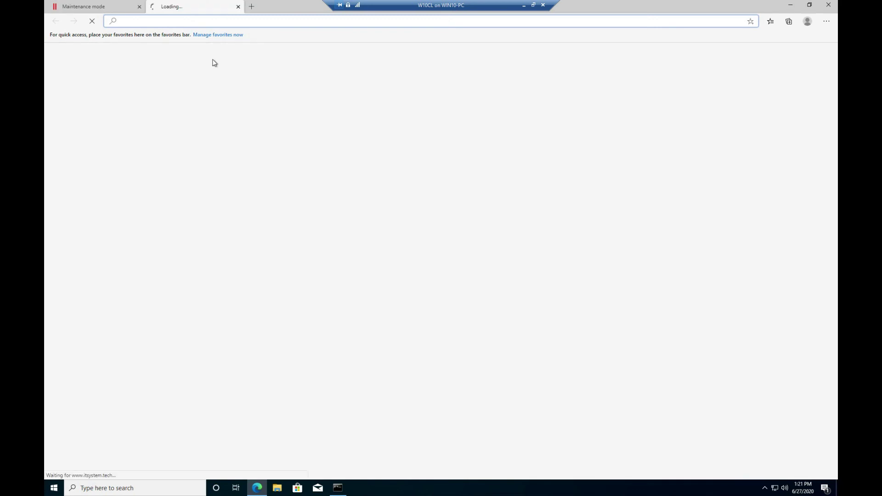